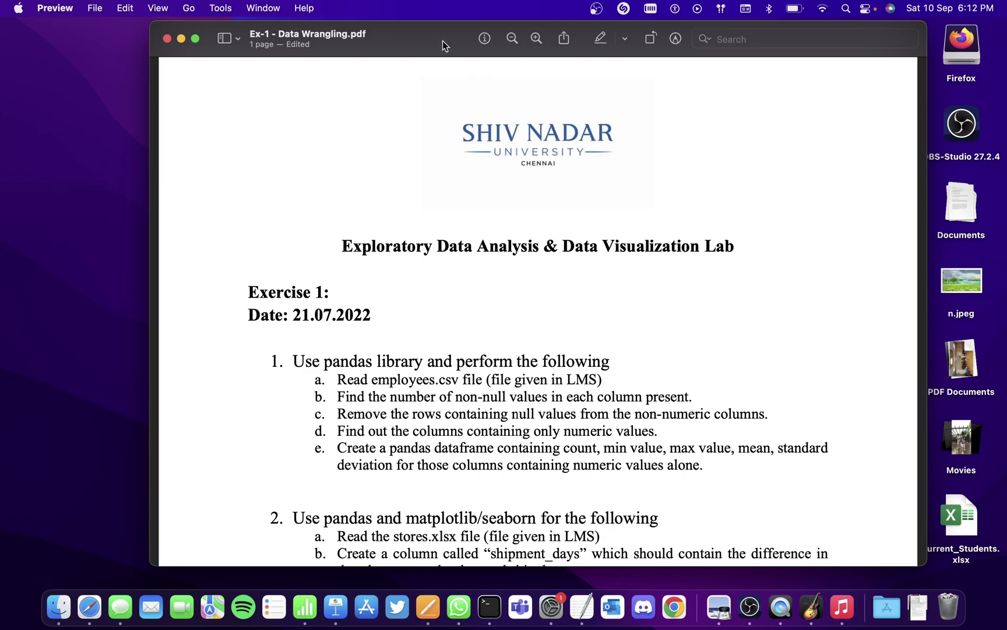
Reposition the Data Wrangling PDF window slightly on the desktop.
{"action": "mouse_move", "coordinate": [442, 41]}
{"action": "left_mouse_down"}
{"action": "mouse_move", "coordinate": [393, 41]}
{"action": "mouse_move", "coordinate": [449, 44]}
{"action": "left_mouse_up"}
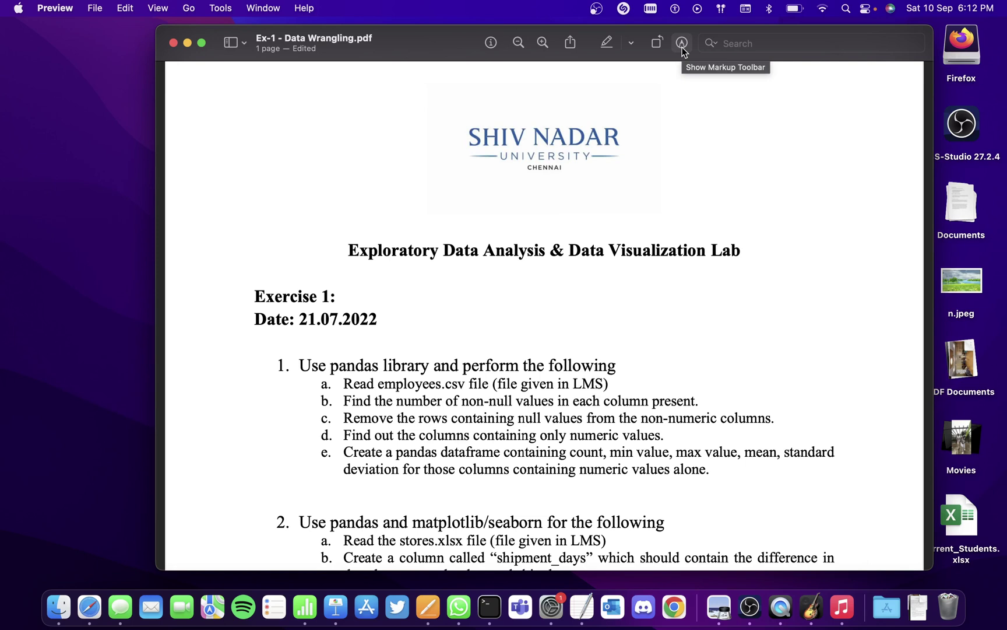
Sketch a loop that becomes a filled black circle left of the university logo.
{"action": "left_click", "coordinate": [682, 44]}
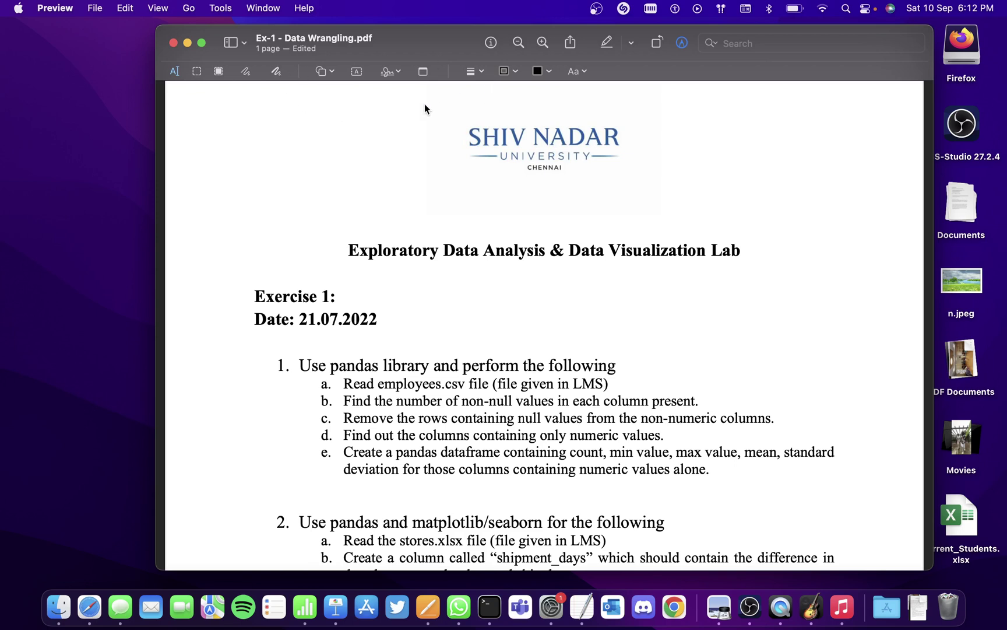
{"action": "left_click", "coordinate": [246, 71]}
{"action": "mouse_move", "coordinate": [295, 192]}
{"action": "left_mouse_down"}
{"action": "mouse_move", "coordinate": [263, 192]}
{"action": "mouse_move", "coordinate": [240, 175]}
{"action": "mouse_move", "coordinate": [331, 150]}
{"action": "left_mouse_up"}
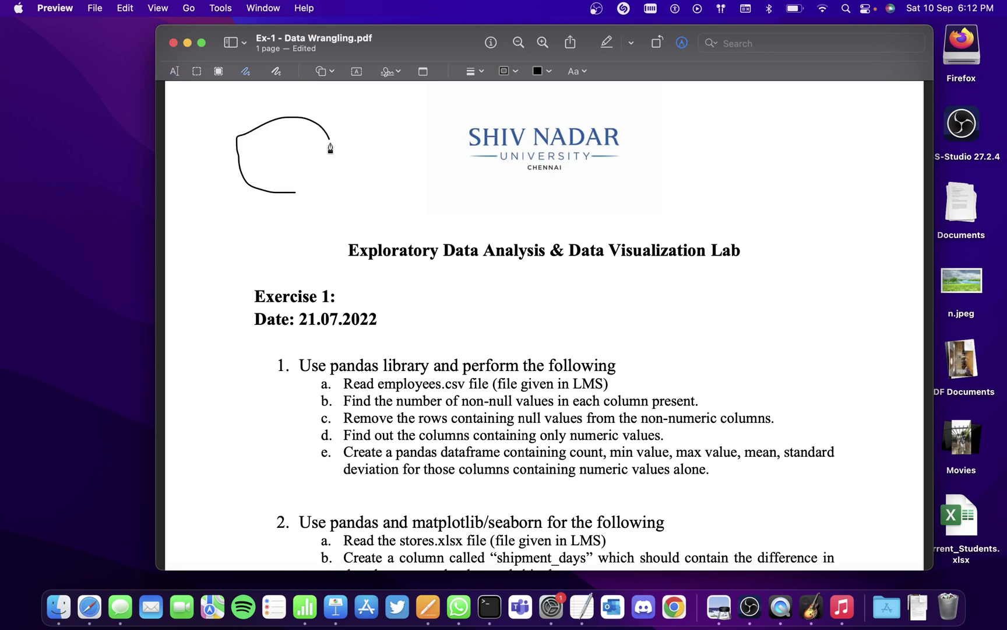
{"action": "left_click_drag", "start_coordinate": [330, 149], "coordinate": [294, 197]}
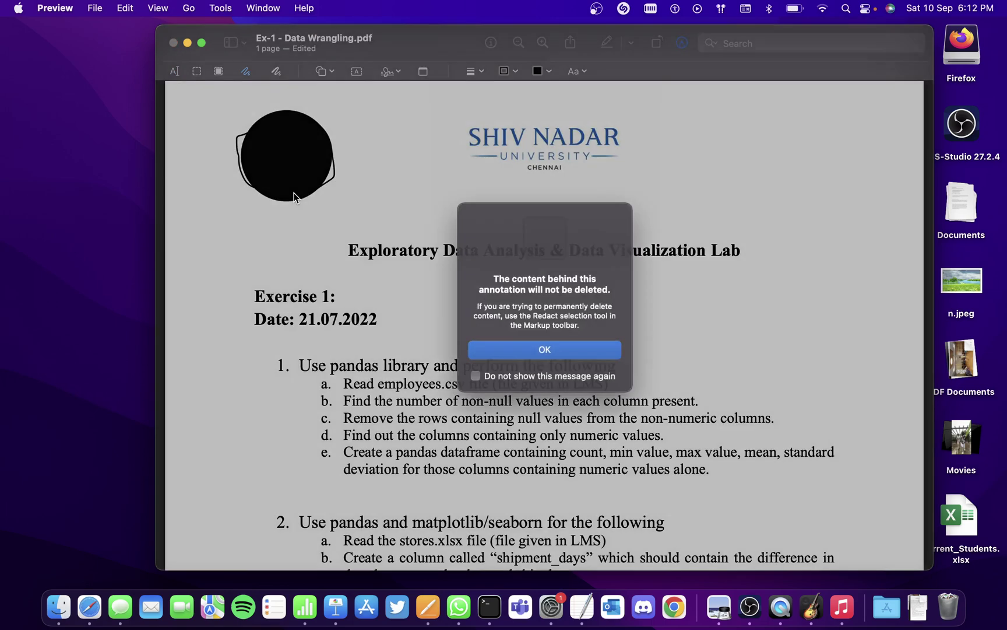
{"action": "left_click", "coordinate": [475, 348]}
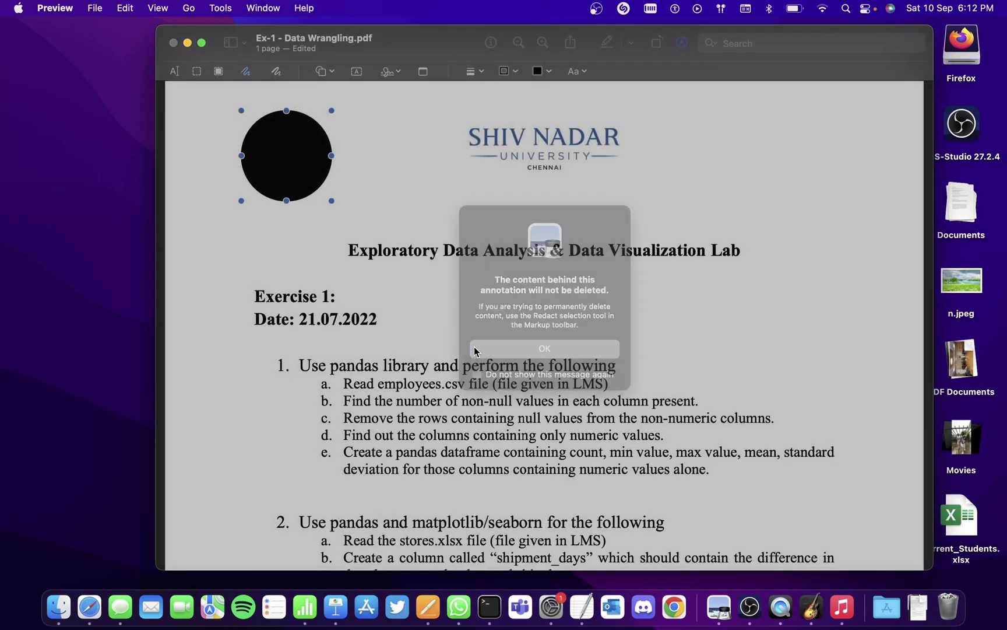
Sketch a filled black rectangle right of the logo and nudge it up.
{"action": "mouse_move", "coordinate": [693, 127]}
{"action": "left_mouse_down"}
{"action": "mouse_move", "coordinate": [762, 222]}
{"action": "mouse_move", "coordinate": [698, 135]}
{"action": "left_mouse_up"}
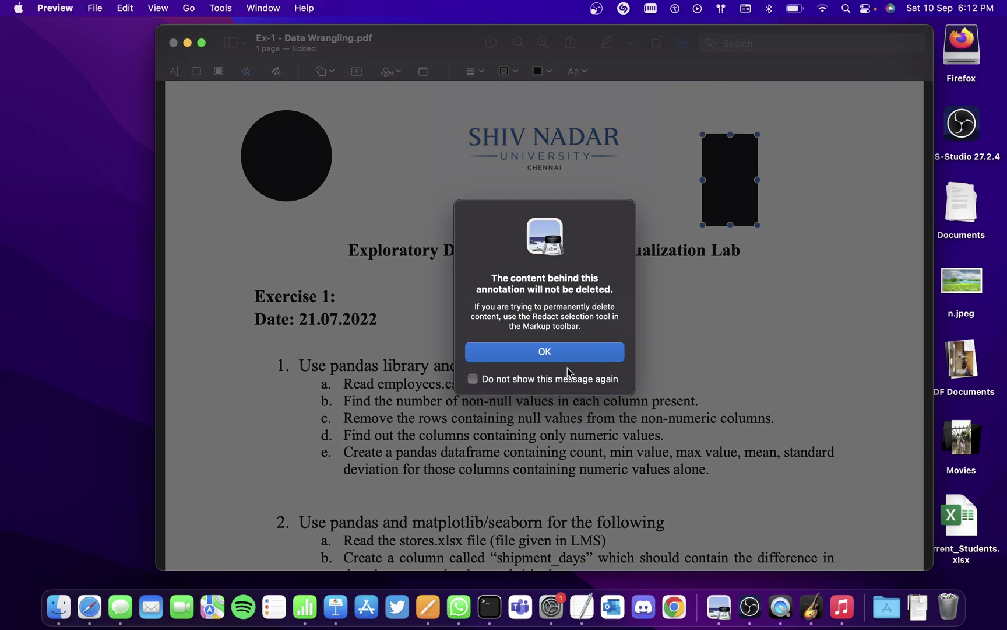
{"action": "left_click", "coordinate": [569, 352]}
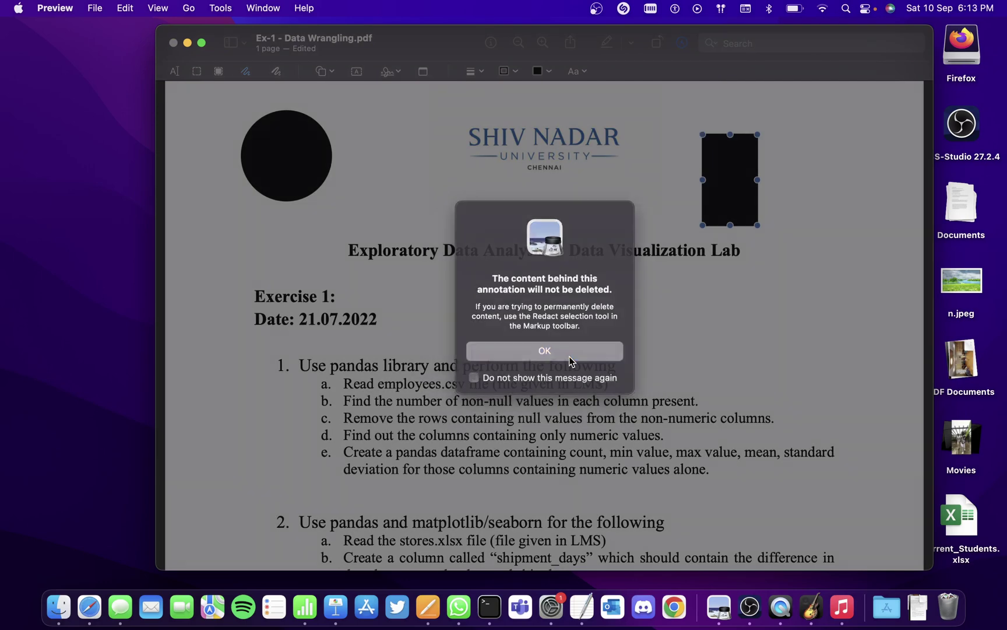
{"action": "left_click_drag", "start_coordinate": [736, 170], "coordinate": [745, 156]}
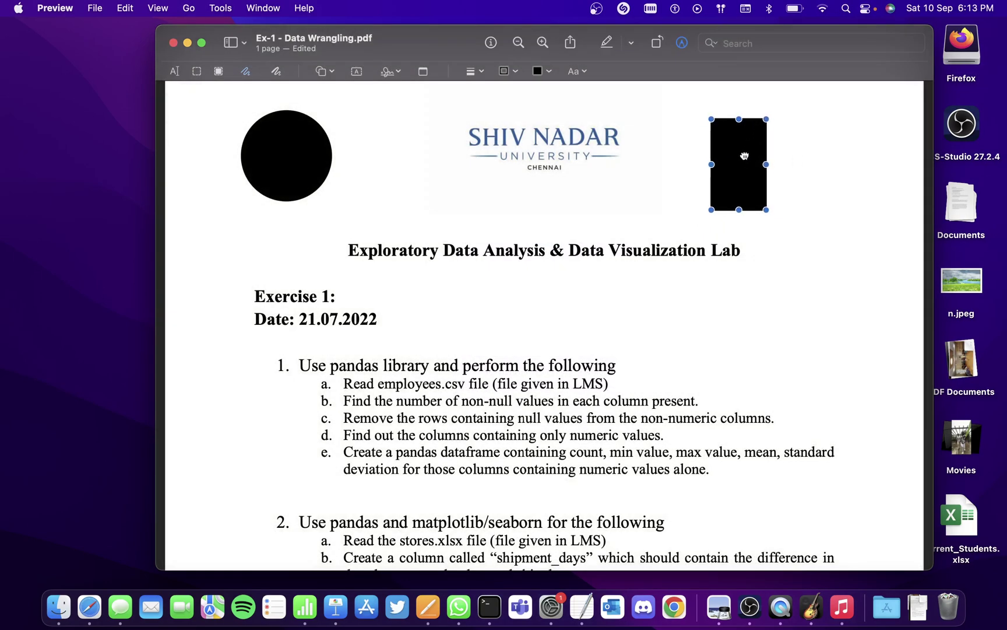
Fill the logo-side rectangle orange-red and shift it further right and down.
{"action": "left_click", "coordinate": [549, 72]}
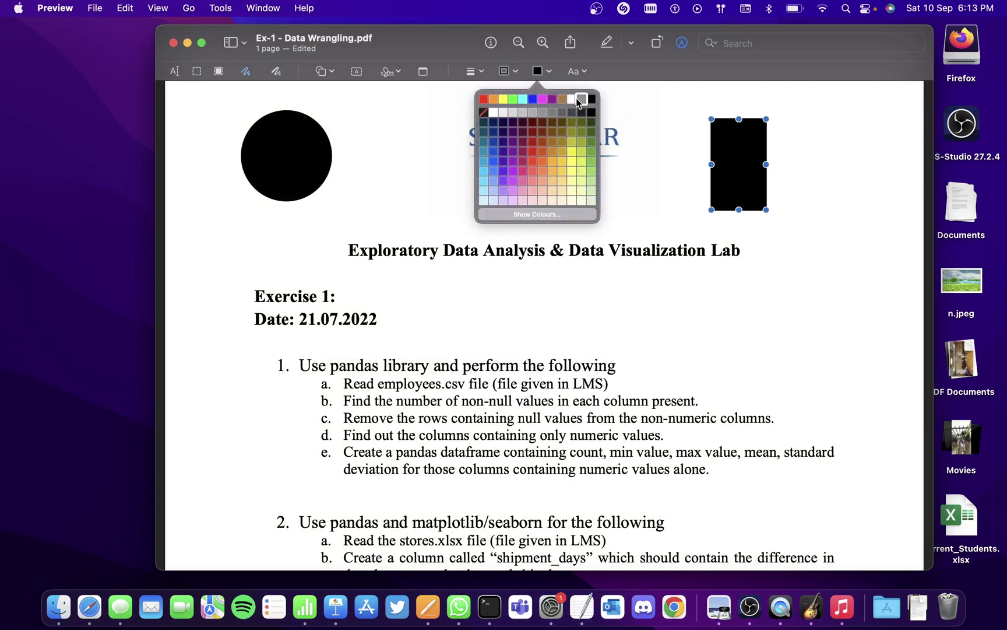
{"action": "left_click", "coordinate": [572, 99]}
{"action": "left_click", "coordinate": [540, 70]}
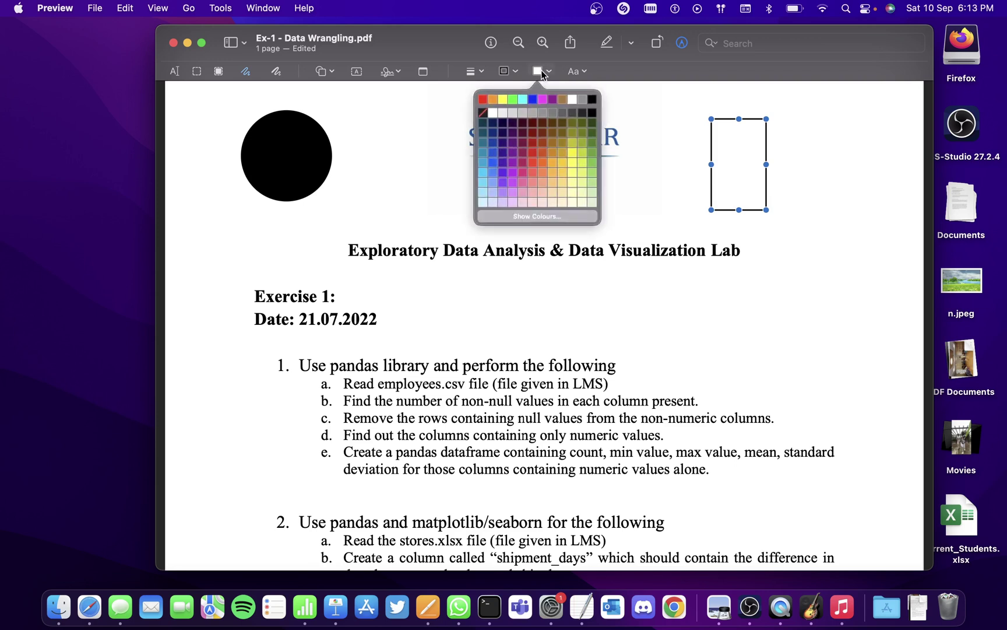
{"action": "left_click", "coordinate": [542, 152]}
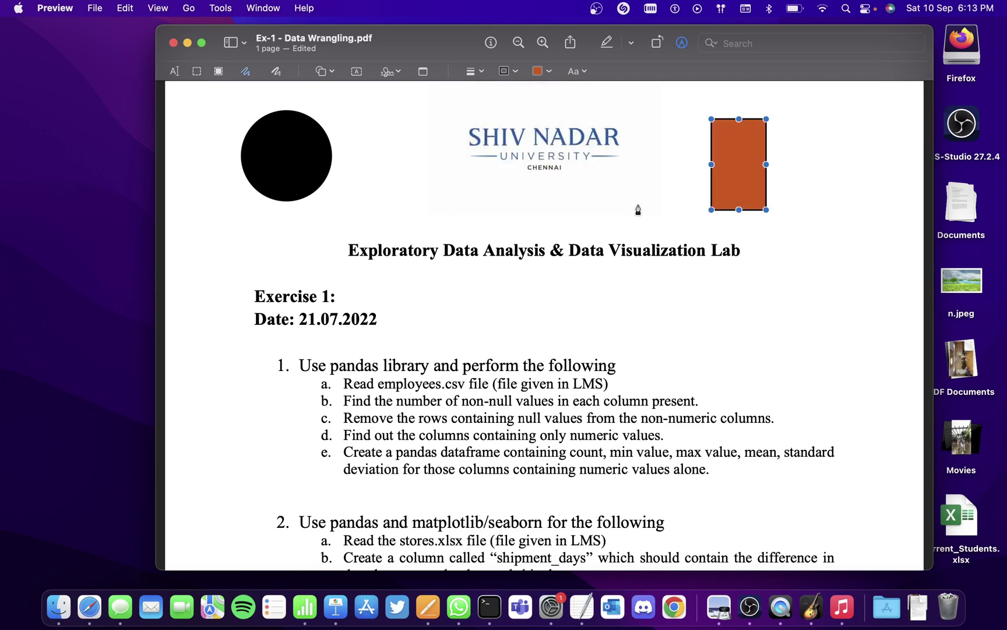
{"action": "left_click_drag", "start_coordinate": [741, 144], "coordinate": [808, 158]}
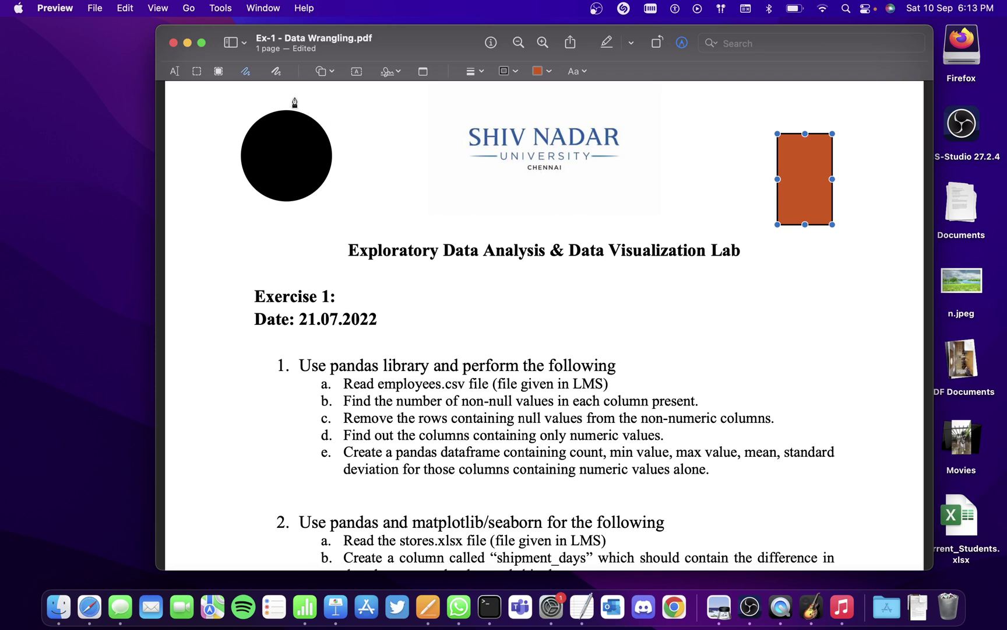
{"action": "left_click", "coordinate": [277, 72]}
Ink a curve under the logo, loop 'Data Visualization Lab', underline 'Exploratory Data Analysis'.
{"action": "mouse_move", "coordinate": [428, 140]}
{"action": "left_mouse_down"}
{"action": "mouse_move", "coordinate": [458, 184]}
{"action": "mouse_move", "coordinate": [508, 197]}
{"action": "mouse_move", "coordinate": [609, 187]}
{"action": "mouse_move", "coordinate": [647, 149]}
{"action": "left_mouse_up"}
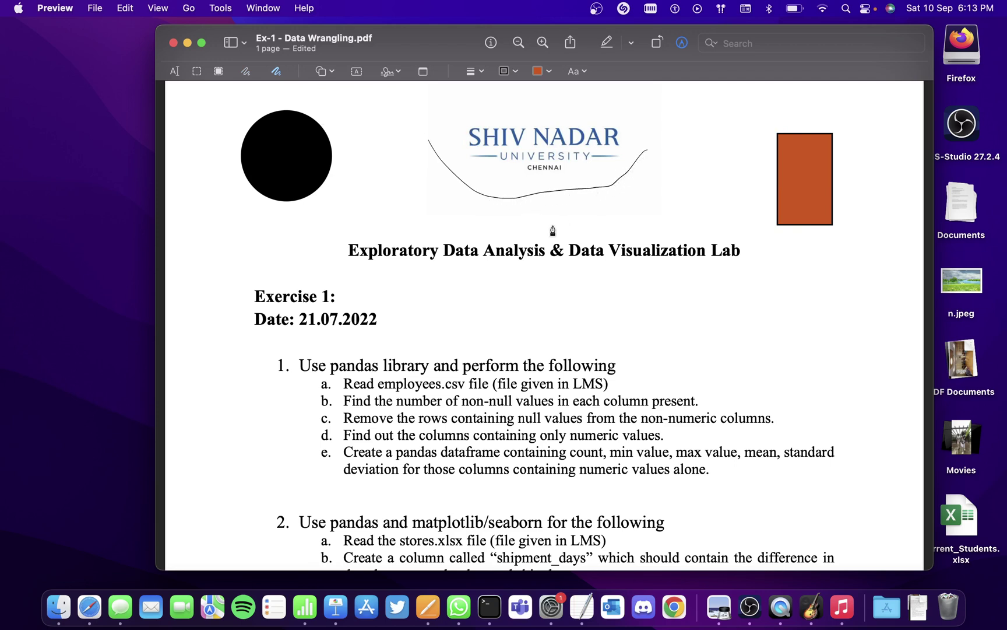
{"action": "mouse_move", "coordinate": [552, 232]}
{"action": "left_mouse_down"}
{"action": "mouse_move", "coordinate": [748, 250]}
{"action": "mouse_move", "coordinate": [742, 269]}
{"action": "mouse_move", "coordinate": [575, 285]}
{"action": "mouse_move", "coordinate": [539, 263]}
{"action": "mouse_move", "coordinate": [542, 237]}
{"action": "left_mouse_up"}
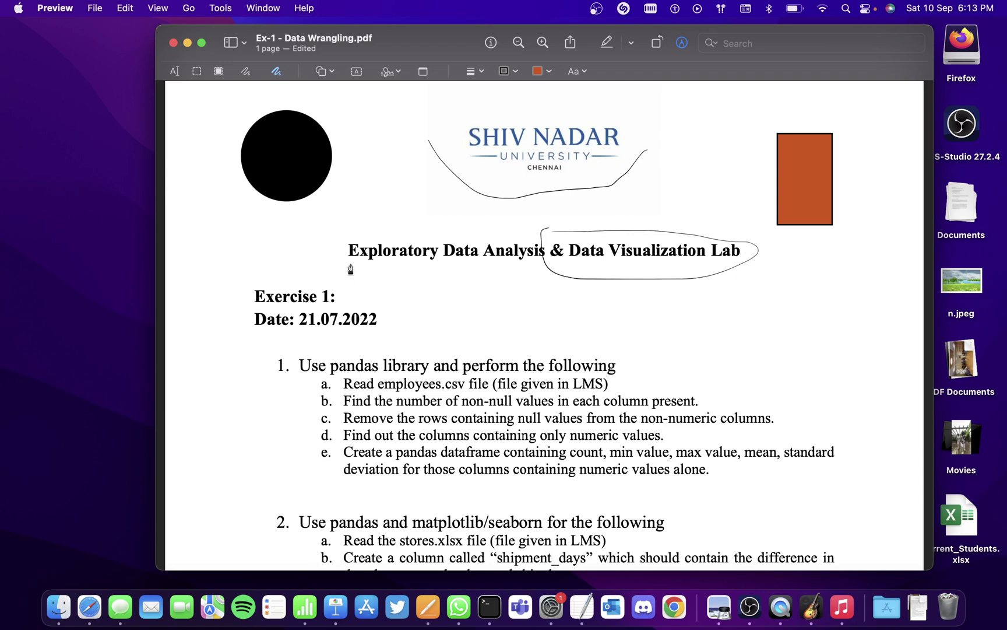
{"action": "left_click_drag", "start_coordinate": [349, 259], "coordinate": [539, 267]}
{"action": "left_click", "coordinate": [319, 71]}
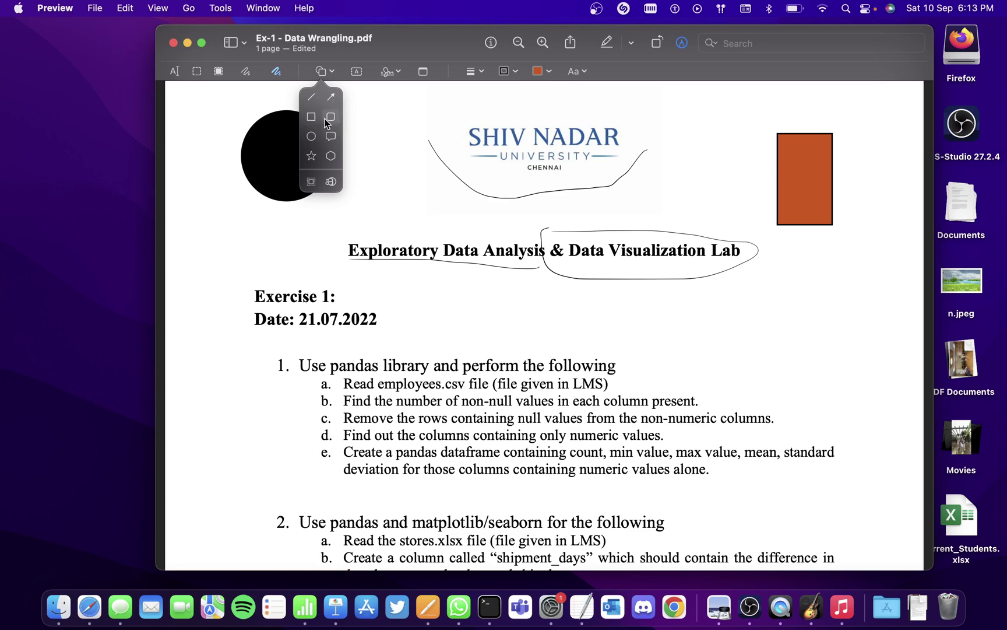
Insert a rounded rectangle, then move, shrink and nudge it beside the Exercise 1 heading.
{"action": "left_click", "coordinate": [330, 117]}
{"action": "left_click", "coordinate": [567, 346]}
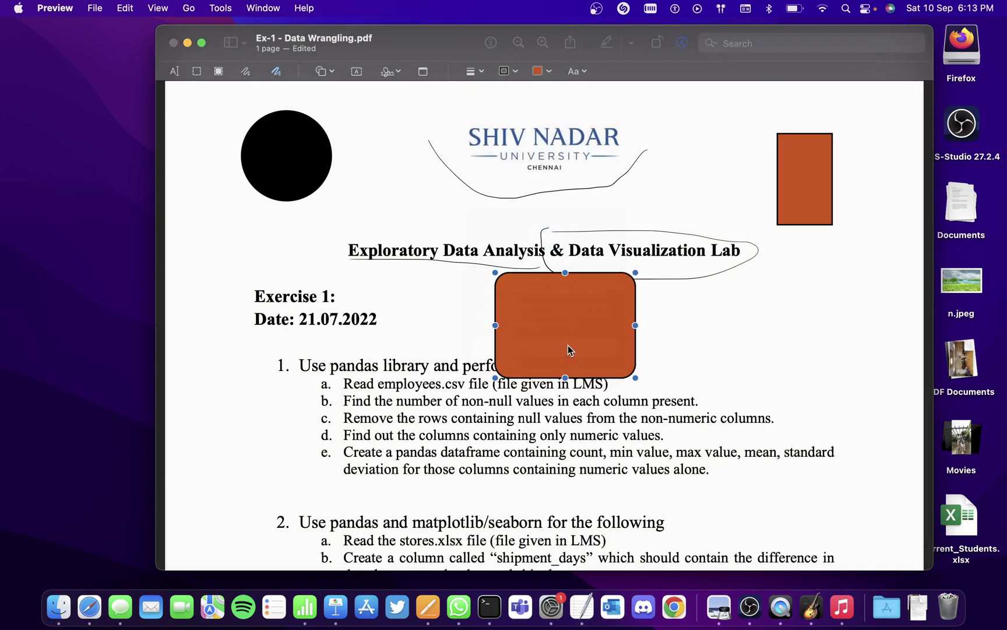
{"action": "mouse_move", "coordinate": [558, 331]}
{"action": "left_mouse_down"}
{"action": "mouse_move", "coordinate": [427, 343]}
{"action": "mouse_move", "coordinate": [422, 315]}
{"action": "mouse_move", "coordinate": [571, 322]}
{"action": "mouse_move", "coordinate": [766, 367]}
{"action": "mouse_move", "coordinate": [736, 365]}
{"action": "left_mouse_up"}
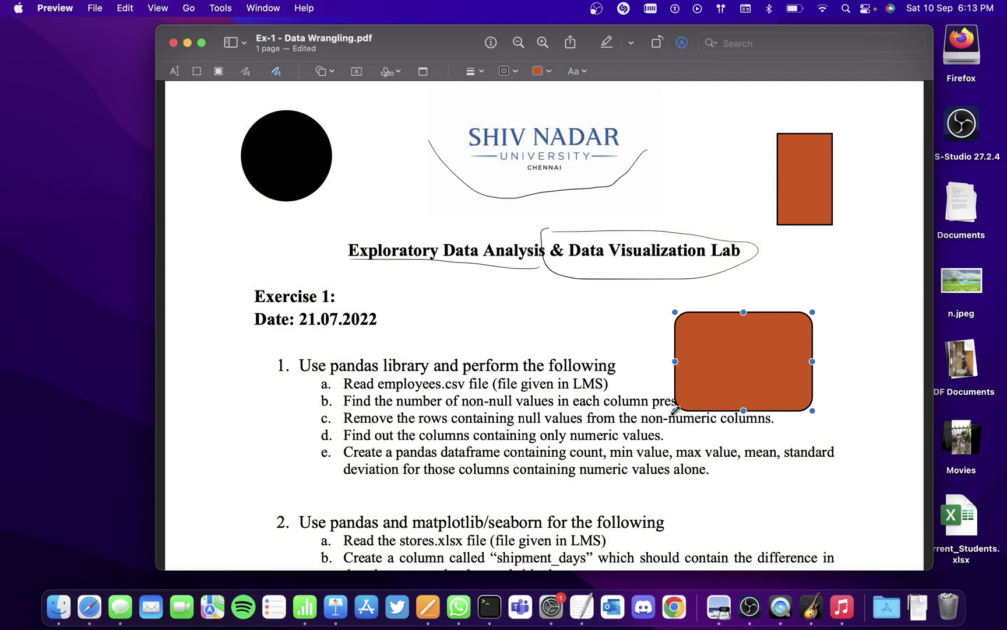
{"action": "mouse_move", "coordinate": [675, 410]}
{"action": "left_mouse_down"}
{"action": "mouse_move", "coordinate": [622, 427]}
{"action": "mouse_move", "coordinate": [760, 338]}
{"action": "mouse_move", "coordinate": [701, 385]}
{"action": "left_mouse_up"}
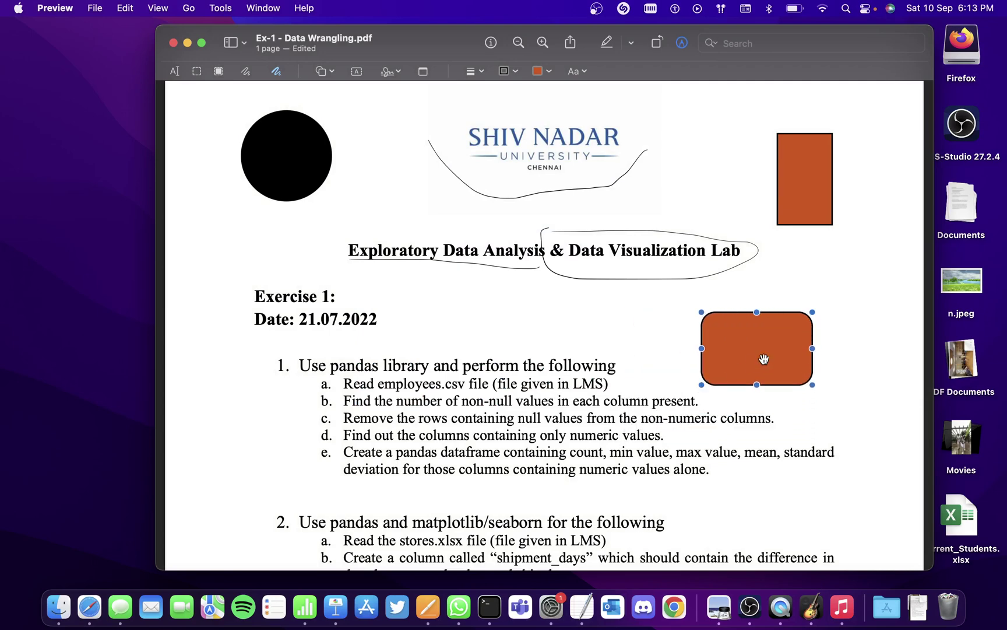
{"action": "left_click_drag", "start_coordinate": [764, 358], "coordinate": [766, 334]}
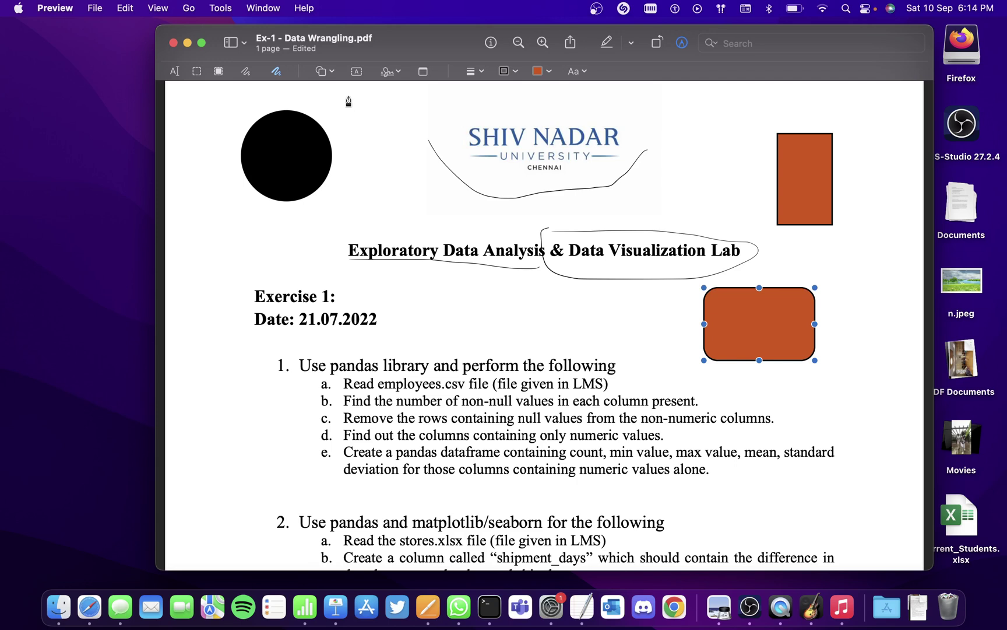
Add a text box reading 'Hello' beside the date line.
{"action": "left_click", "coordinate": [356, 71]}
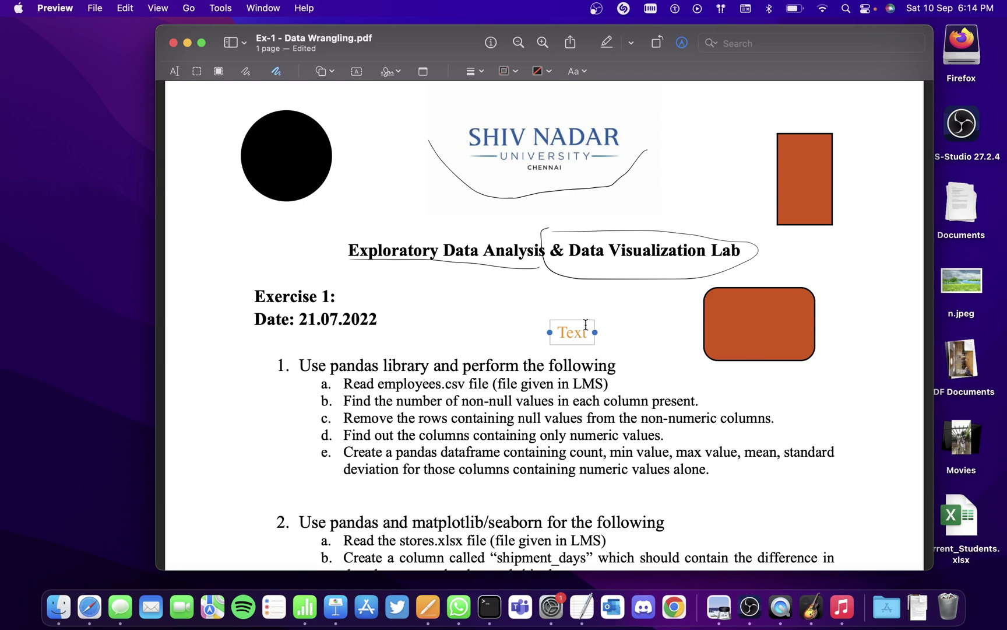
{"action": "left_click_drag", "start_coordinate": [583, 334], "coordinate": [527, 325]}
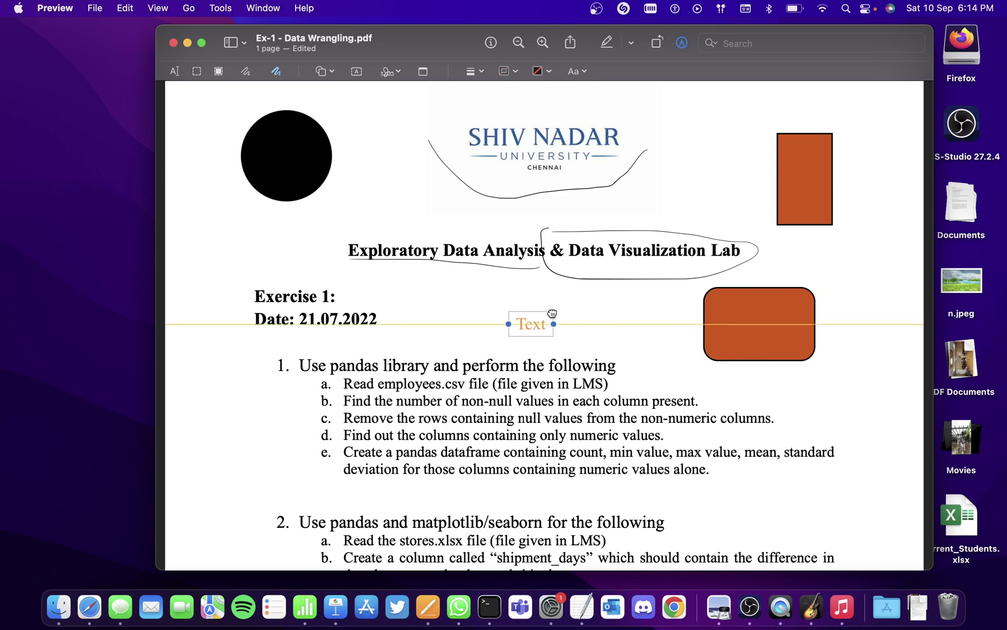
{"action": "double_click", "coordinate": [528, 323]}
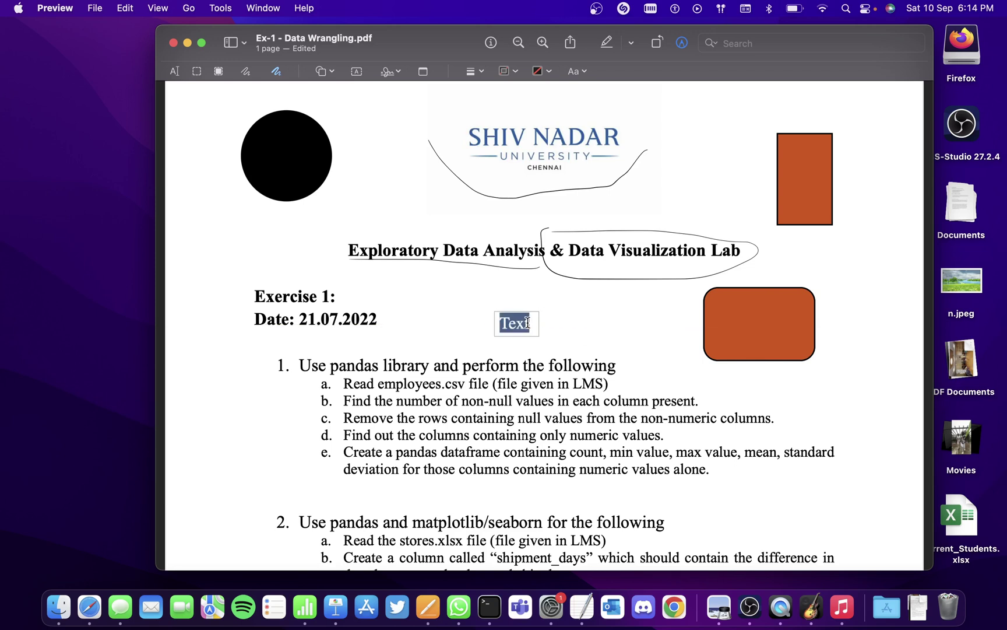
{"action": "type", "text": "Hello"}
Make the 'Hello' text blue.
{"action": "double_click", "coordinate": [525, 324]}
{"action": "left_click", "coordinate": [577, 71]}
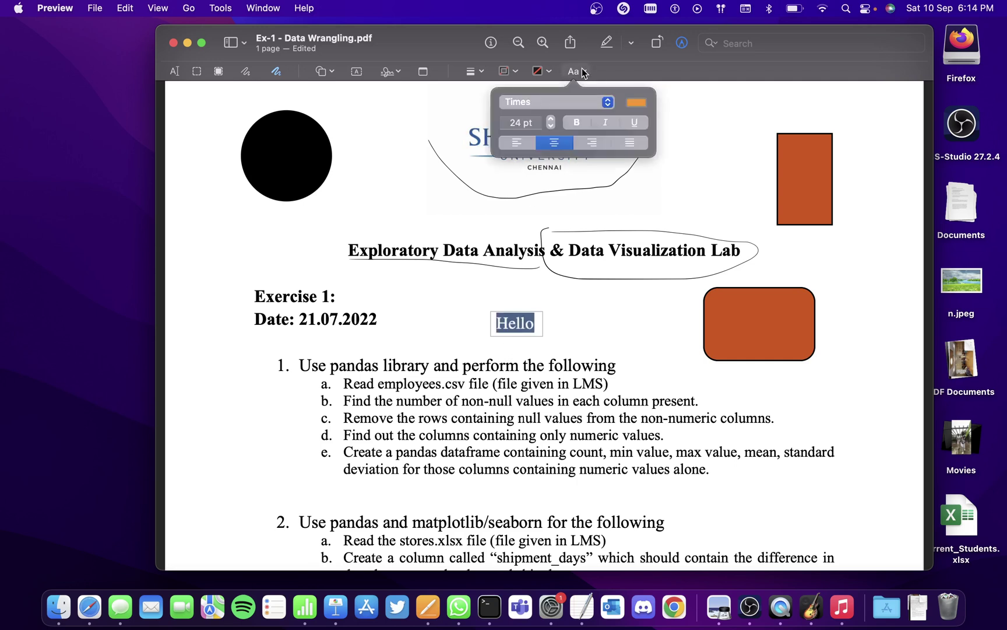
{"action": "left_click", "coordinate": [637, 102]}
{"action": "left_click", "coordinate": [630, 120]}
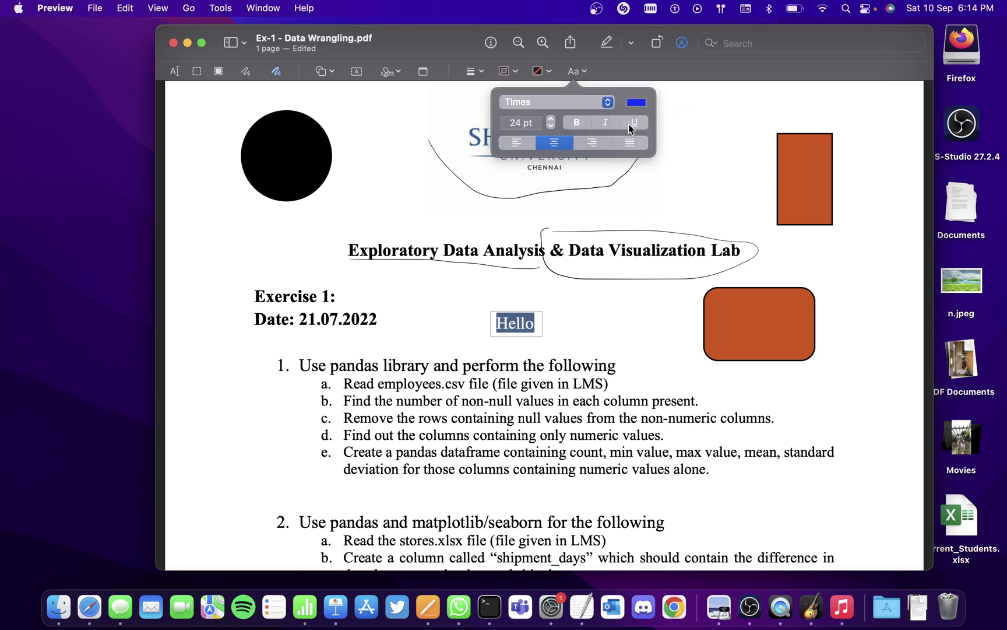
{"action": "left_click", "coordinate": [548, 327]}
Resize the Hello box and give it a yellow fill.
{"action": "mouse_move", "coordinate": [547, 326]}
{"action": "left_mouse_down"}
{"action": "mouse_move", "coordinate": [540, 322]}
{"action": "mouse_move", "coordinate": [583, 324]}
{"action": "left_mouse_up"}
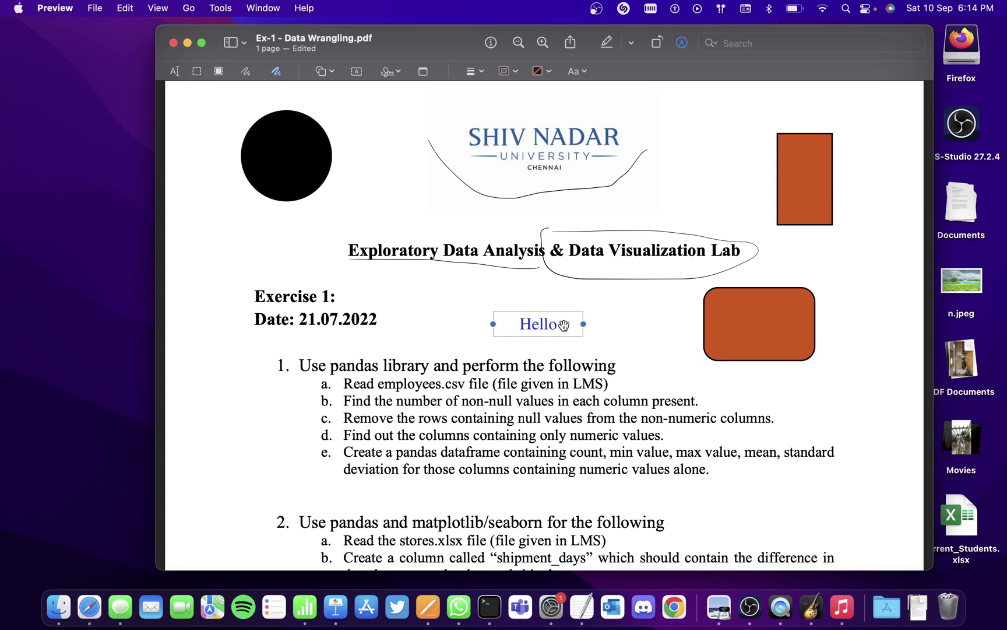
{"action": "left_click", "coordinate": [545, 74]}
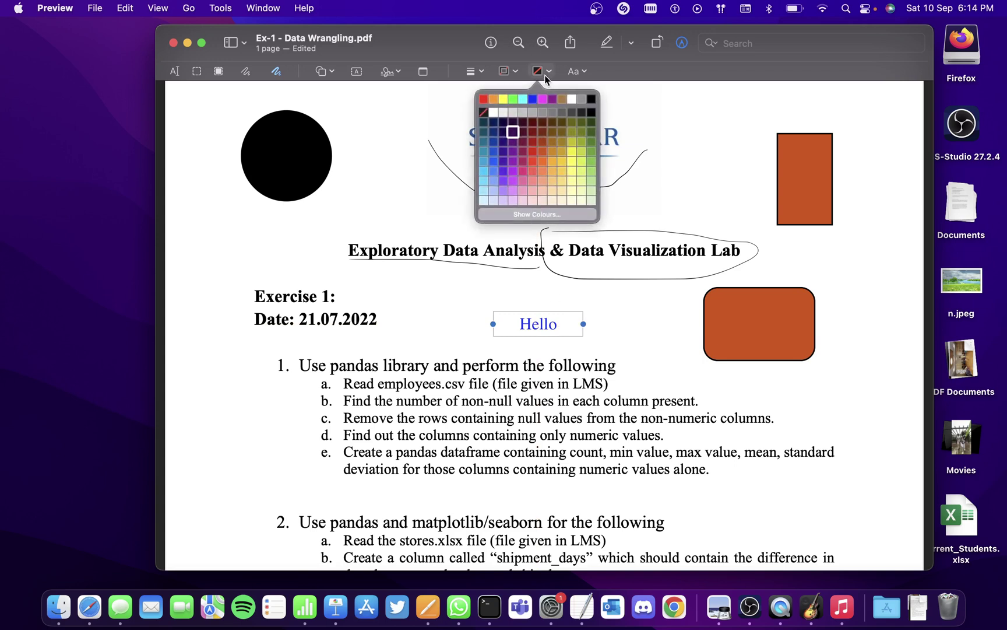
{"action": "left_click", "coordinate": [570, 170]}
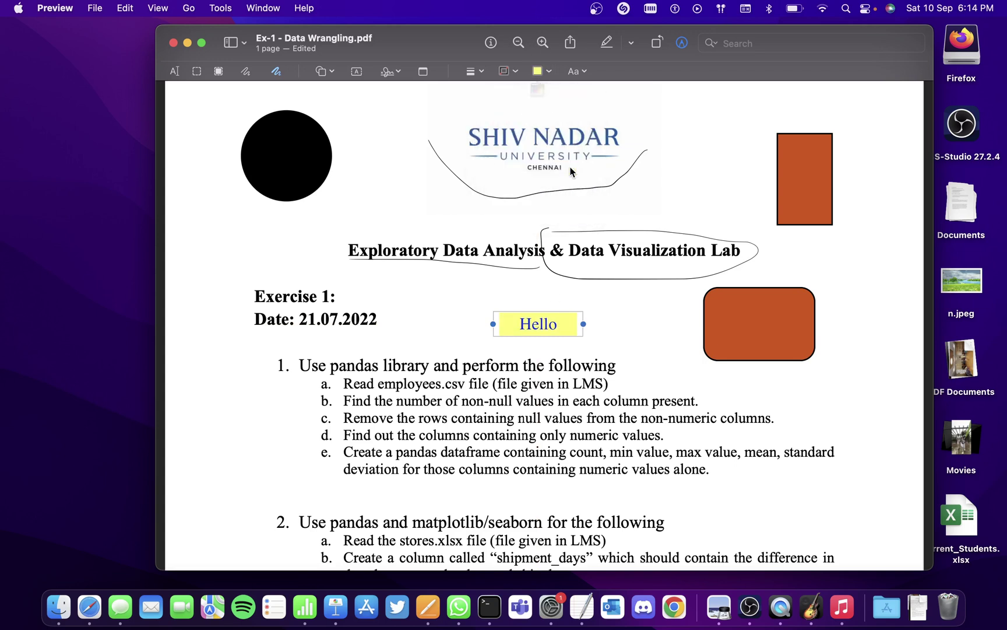
{"action": "left_click", "coordinate": [604, 338]}
Start creating a new signature from the Sign menu.
{"action": "left_click", "coordinate": [392, 76]}
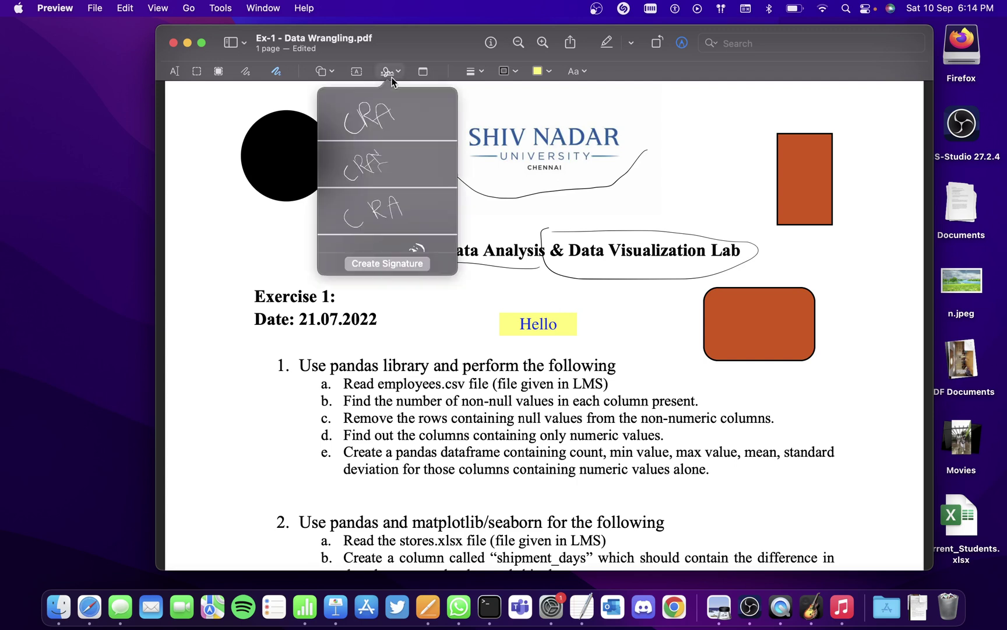
{"action": "left_click", "coordinate": [396, 264]}
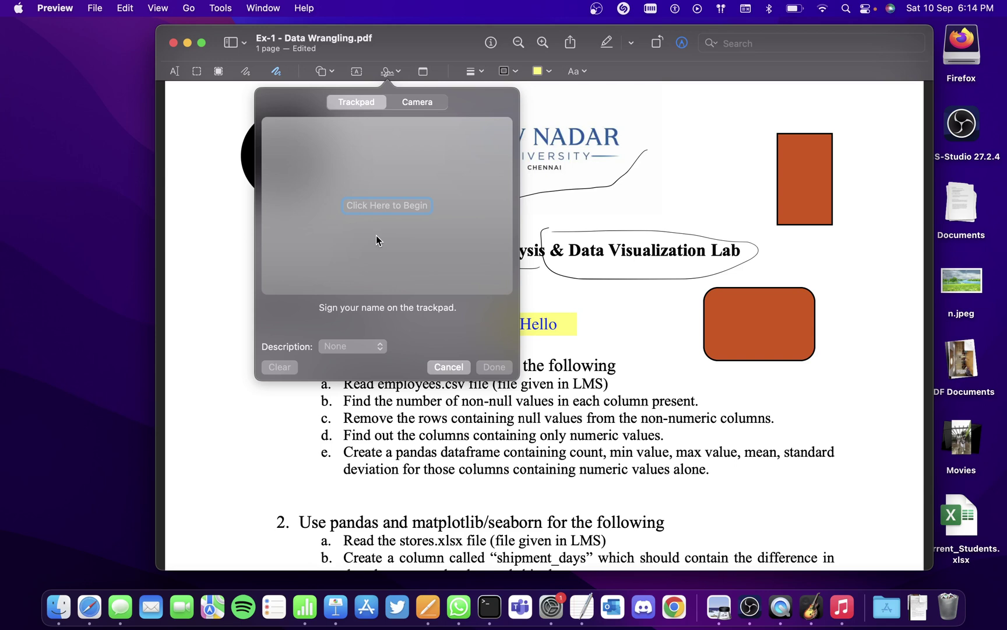
Sign 'CRA' on the trackpad and save it as a new signature.
{"action": "left_click", "coordinate": [379, 206]}
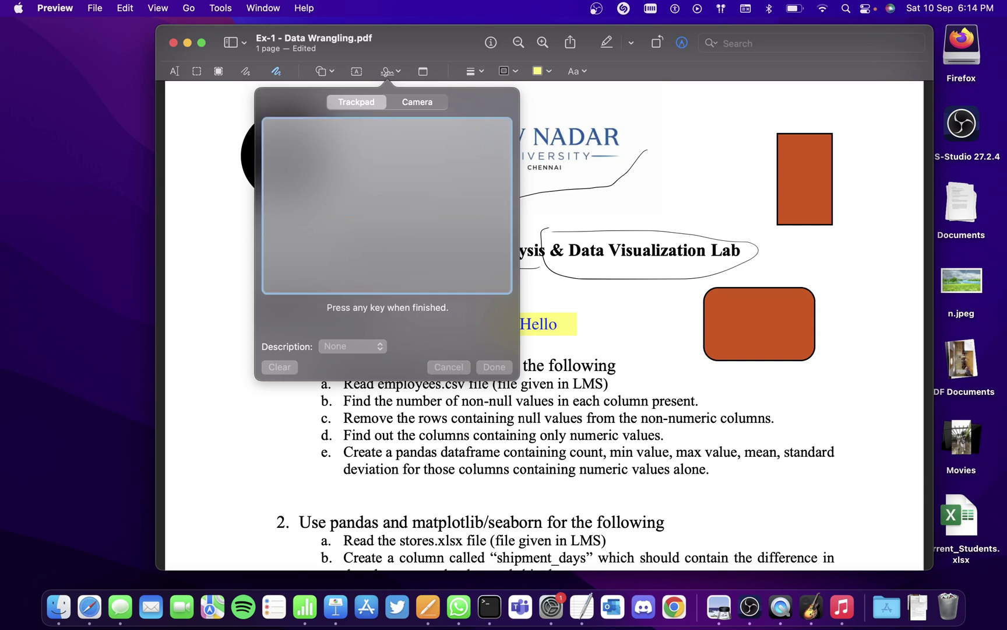
{"action": "mouse_move", "coordinate": [284, 246]}
{"action": "left_mouse_down"}
{"action": "mouse_move", "coordinate": [275, 260]}
{"action": "mouse_move", "coordinate": [287, 274]}
{"action": "mouse_move", "coordinate": [330, 261]}
{"action": "mouse_move", "coordinate": [318, 235]}
{"action": "mouse_move", "coordinate": [336, 230]}
{"action": "mouse_move", "coordinate": [347, 248]}
{"action": "mouse_move", "coordinate": [348, 220]}
{"action": "mouse_move", "coordinate": [369, 231]}
{"action": "left_mouse_up"}
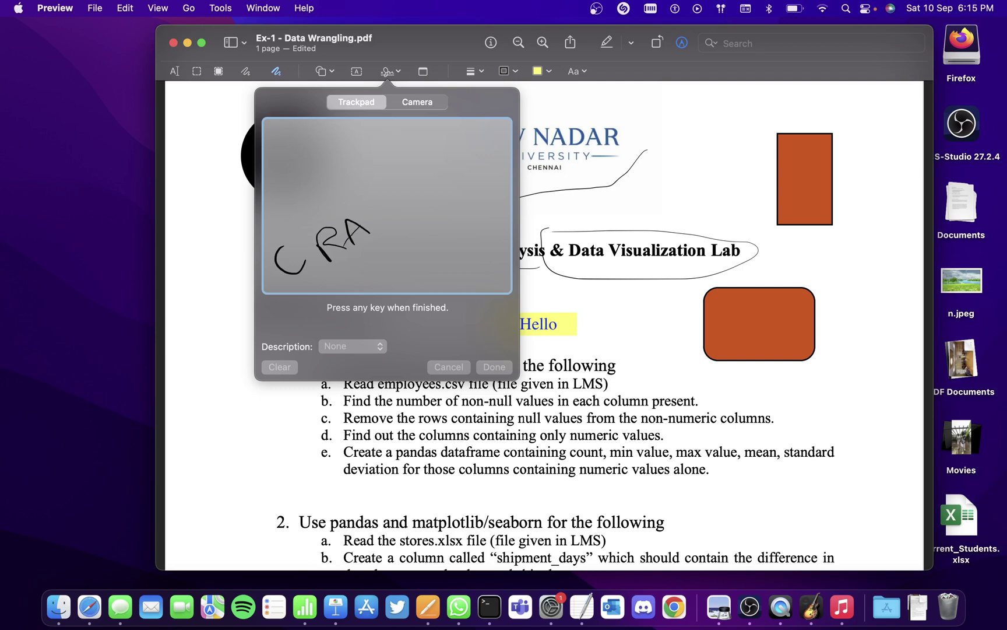
{"action": "key", "text": "Return"}
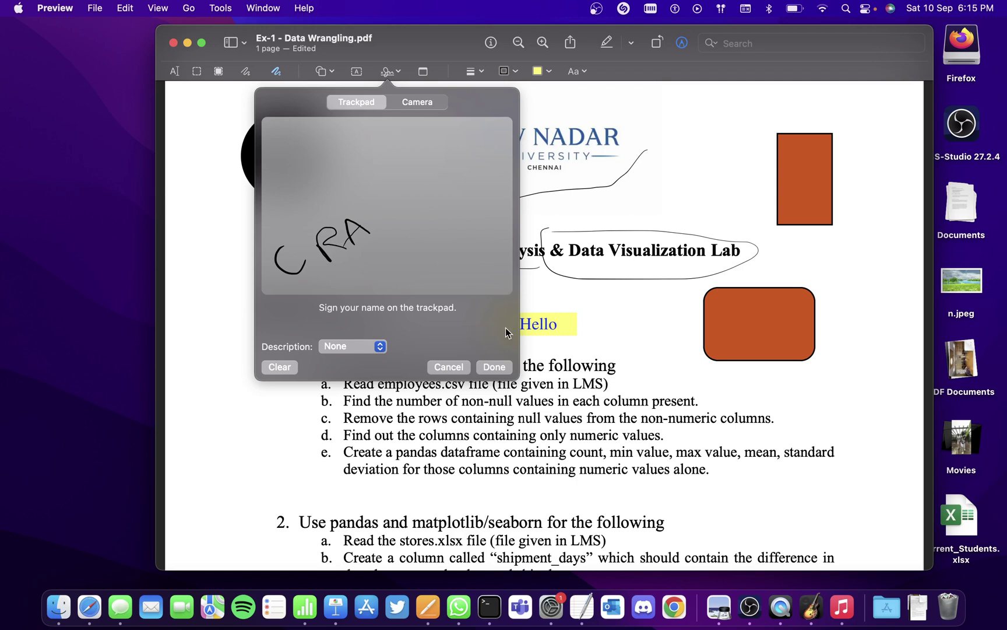
{"action": "left_click", "coordinate": [500, 371]}
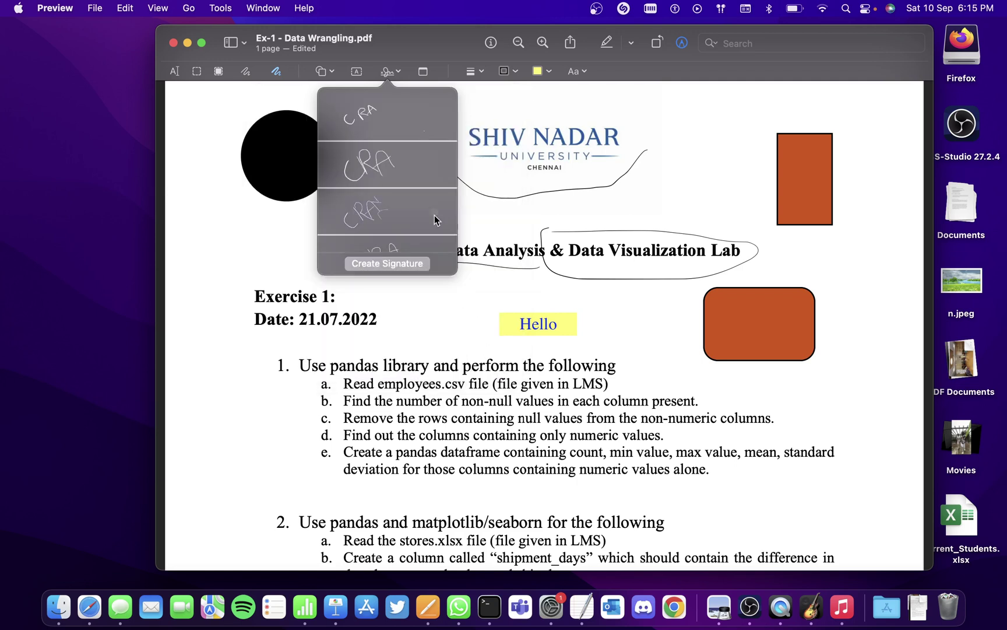
Insert the CRA signature and drag it up beside the orange rectangle.
{"action": "scroll", "coordinate": [382, 231], "scroll_direction": "down", "scroll_amount": 3}
{"action": "scroll", "coordinate": [382, 230], "scroll_direction": "up", "scroll_amount": 3}
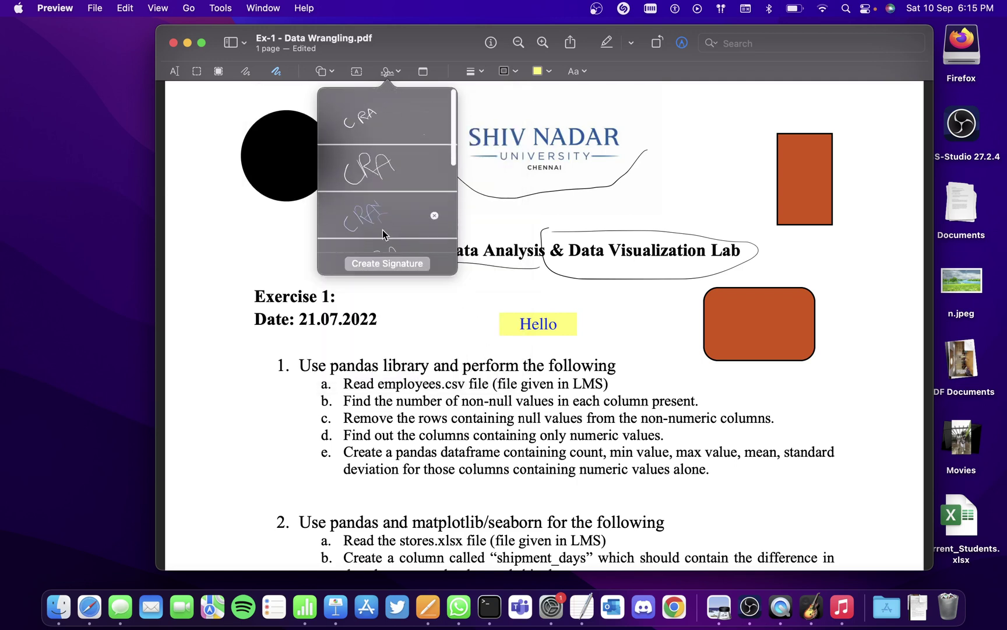
{"action": "scroll", "coordinate": [383, 230], "scroll_direction": "down", "scroll_amount": 3}
{"action": "scroll", "coordinate": [382, 229], "scroll_direction": "up", "scroll_amount": 5}
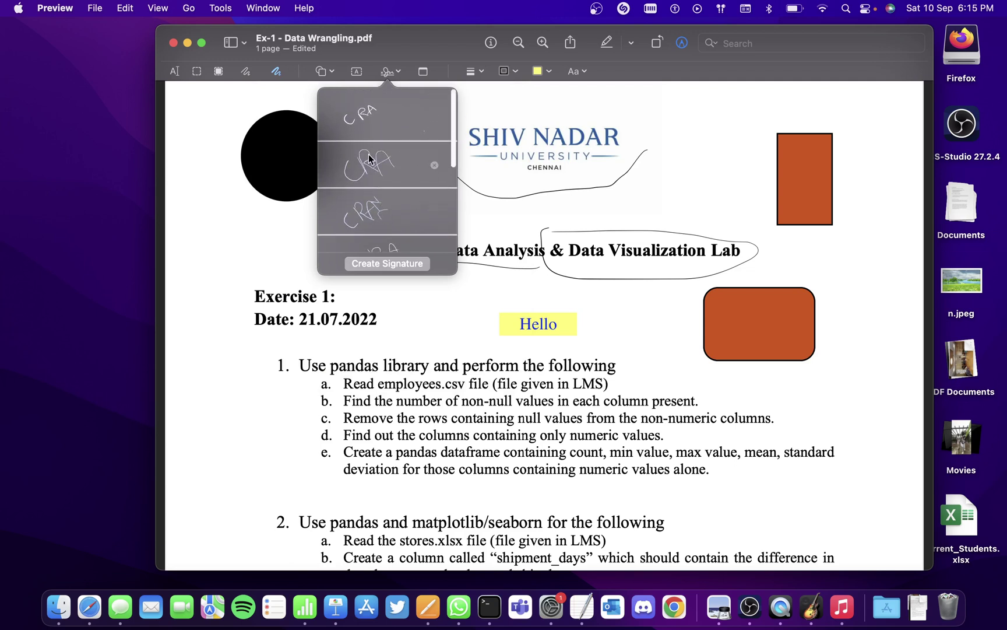
{"action": "left_click", "coordinate": [362, 126]}
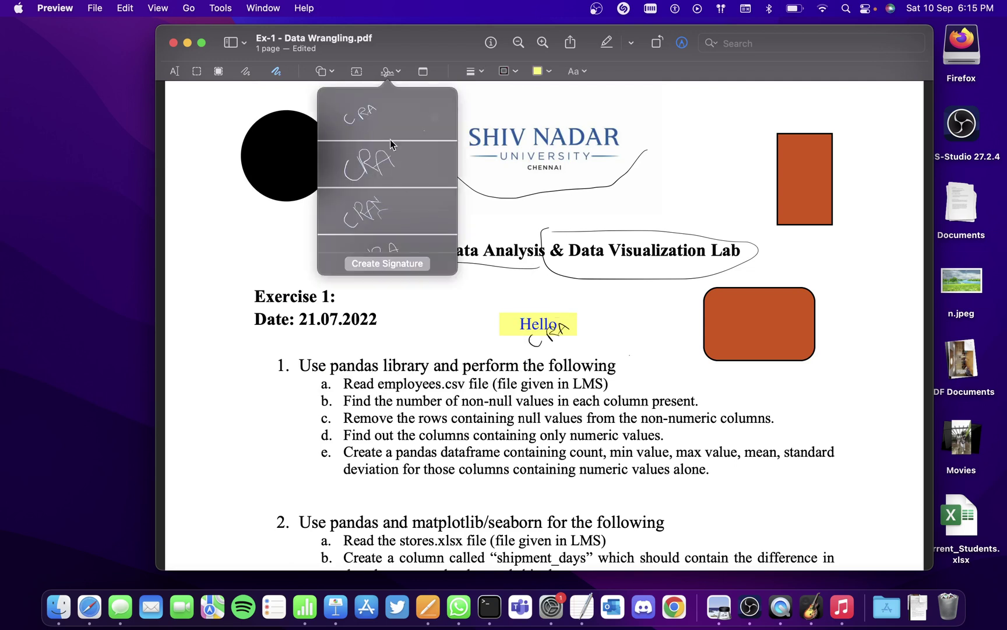
{"action": "left_click", "coordinate": [550, 341]}
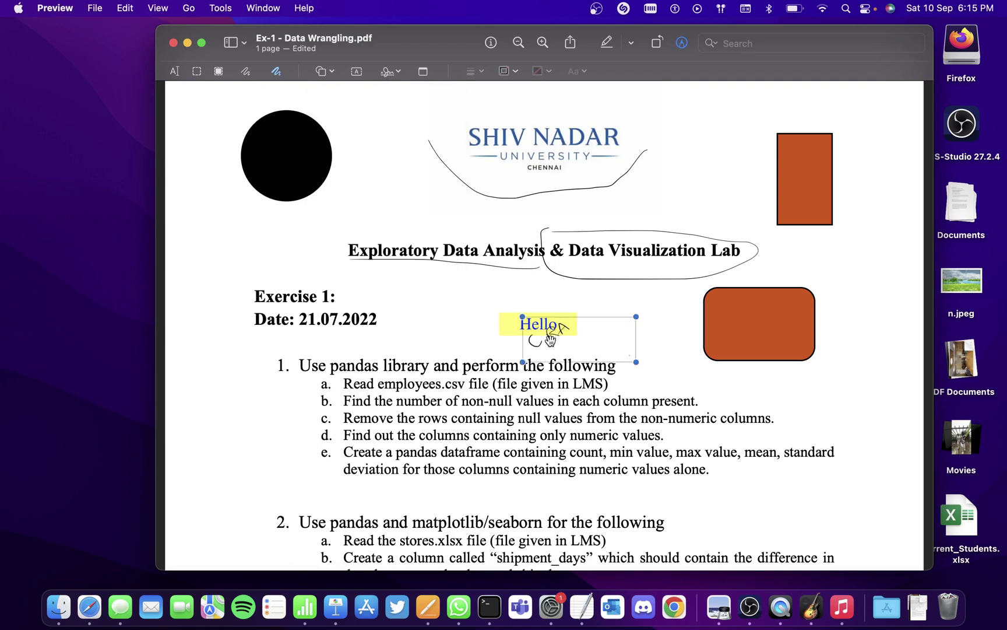
{"action": "mouse_move", "coordinate": [550, 341]}
{"action": "left_mouse_down"}
{"action": "mouse_move", "coordinate": [650, 303]}
{"action": "mouse_move", "coordinate": [665, 204]}
{"action": "left_mouse_up"}
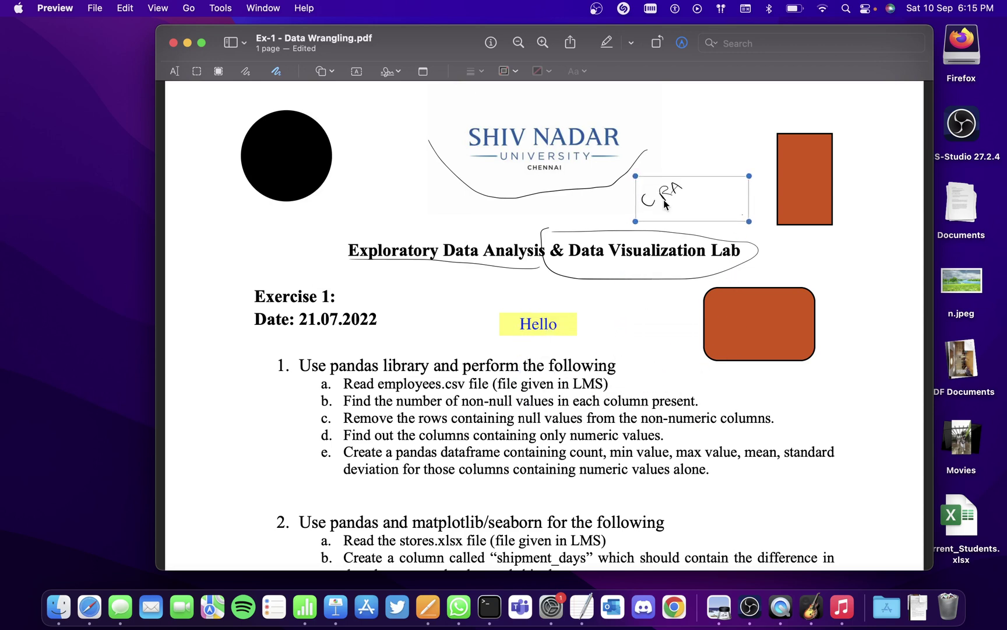